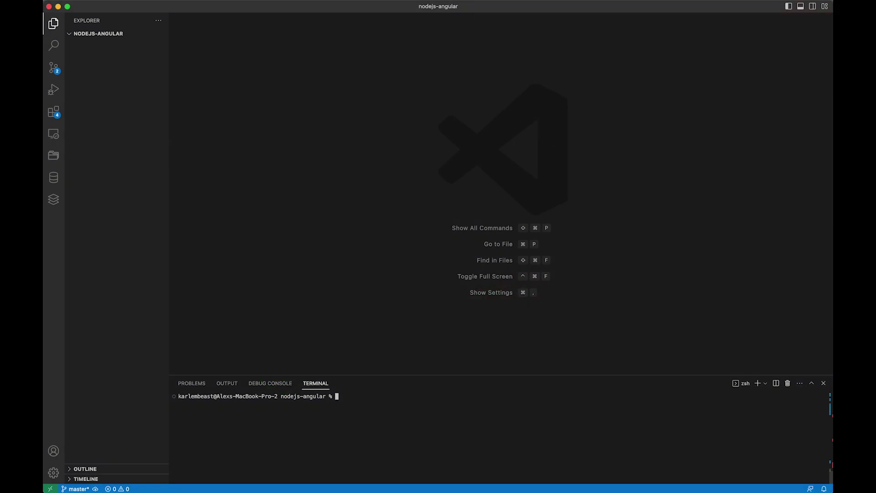
{"action": "type", "text": "ng "}
{"action": "type", "text": "new"}
Step: Run ng new frontend with Angular routing and SCSS stylesheets, then clear the terminal
{"action": "key", "text": "BackSpace"}
{"action": "type", "text": "w frontend"}
{"action": "key", "text": "Return"}
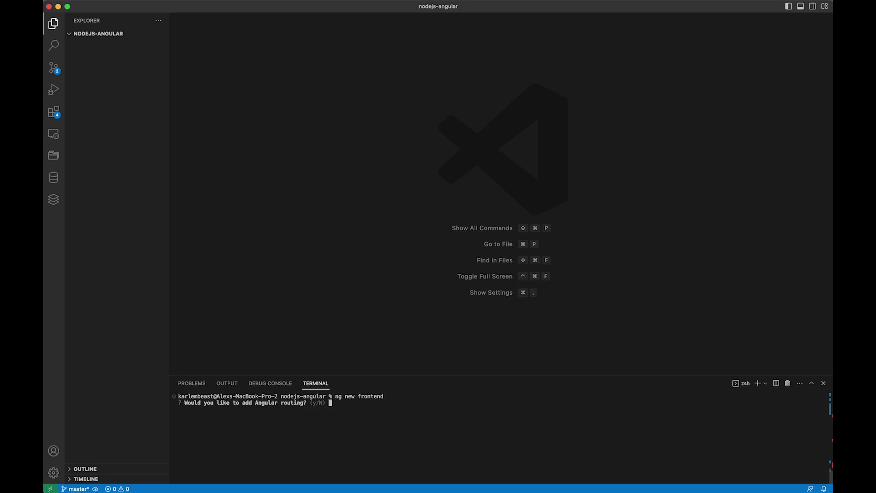
{"action": "type", "text": "y"}
{"action": "key", "text": "Return"}
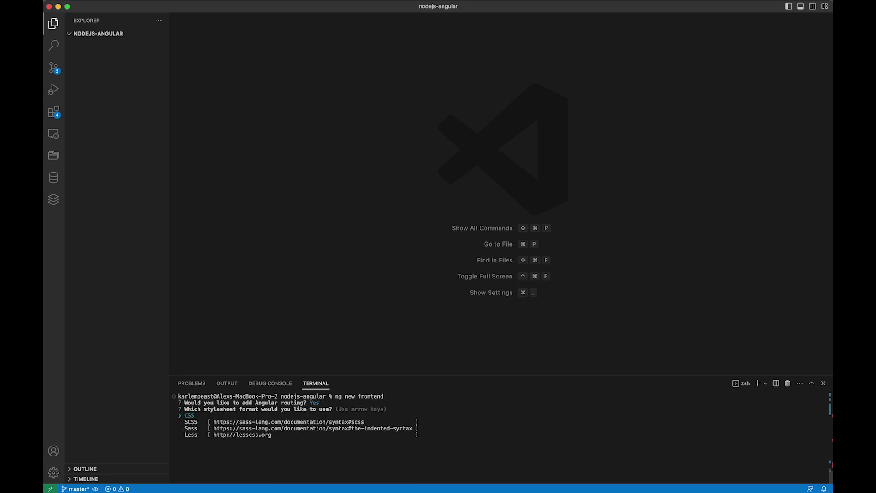
{"action": "key", "text": "Down"}
{"action": "key", "text": "Return"}
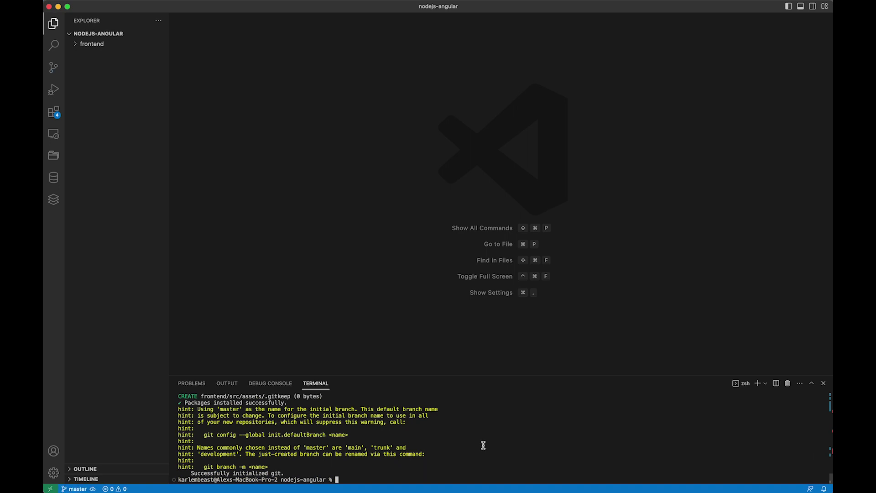
{"action": "type", "text": "clear"}
{"action": "key", "text": "Return"}
Step: Change outputPath in frontend/angular.json from dist/frontend to ../backend/public and save
{"action": "left_click", "coordinate": [90, 44]}
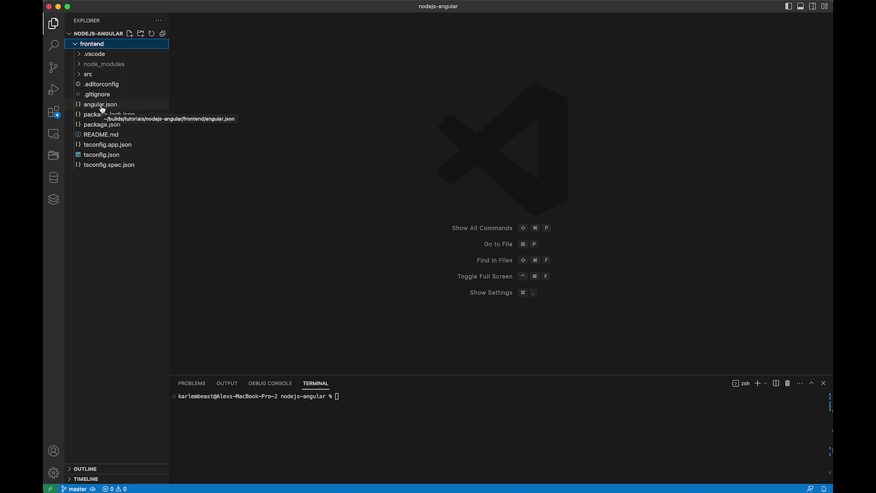
{"action": "left_click", "coordinate": [100, 105]}
{"action": "left_click", "coordinate": [289, 199]}
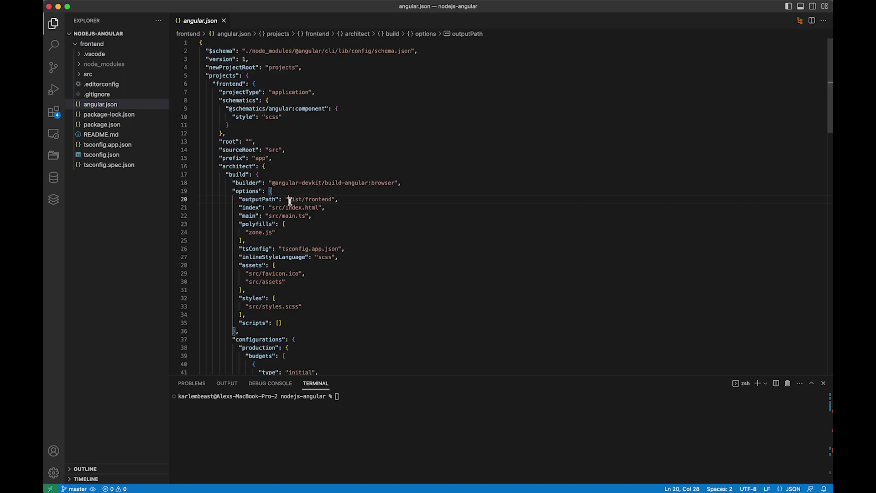
{"action": "left_click_drag", "start_coordinate": [289, 199], "coordinate": [334, 200]}
{"action": "type", "text": "../backe"}
{"action": "type", "text": "nd"}
{"action": "type", "text": "/publi"}
{"action": "key", "text": "super+s"}
{"action": "type", "text": "ls"}
Step: Create the backend folder and initialise a default package.json in it with npm init -y
{"action": "key", "text": "Return"}
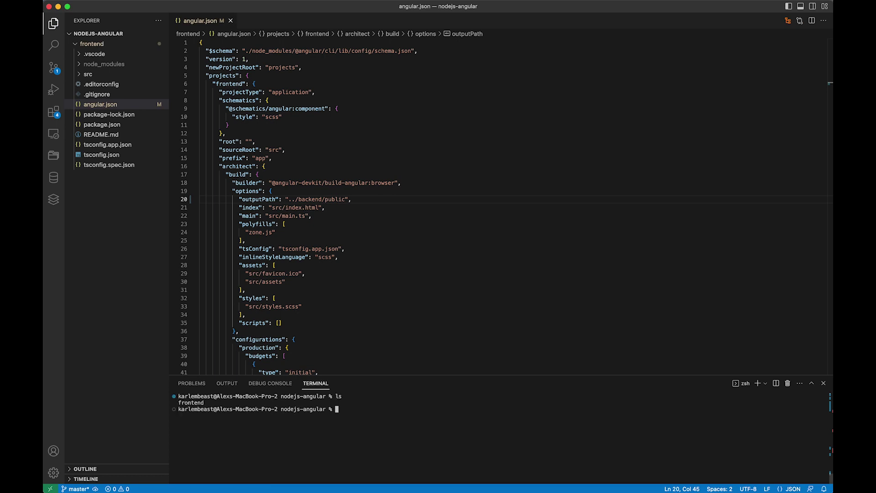
{"action": "type", "text": "mkdir ba"}
{"action": "type", "text": "ckend"}
{"action": "key", "text": "Return"}
{"action": "type", "text": "clea"}
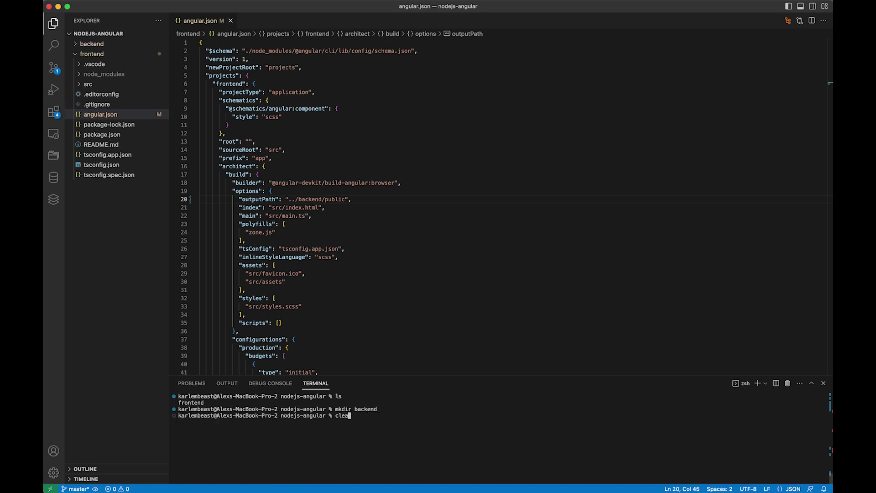
{"action": "type", "text": "r"}
{"action": "key", "text": "Return"}
{"action": "type", "text": "cd "}
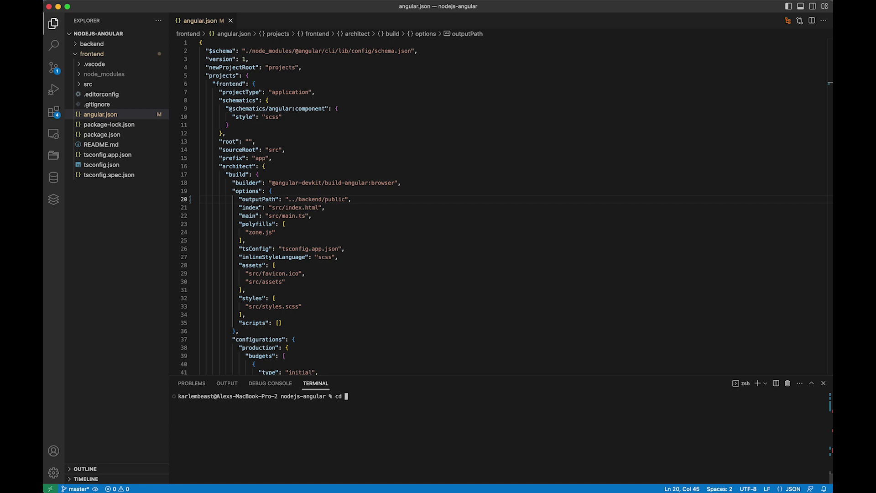
{"action": "type", "text": "backend"}
{"action": "key", "text": "Return"}
{"action": "type", "text": "clear"}
{"action": "key", "text": "Return"}
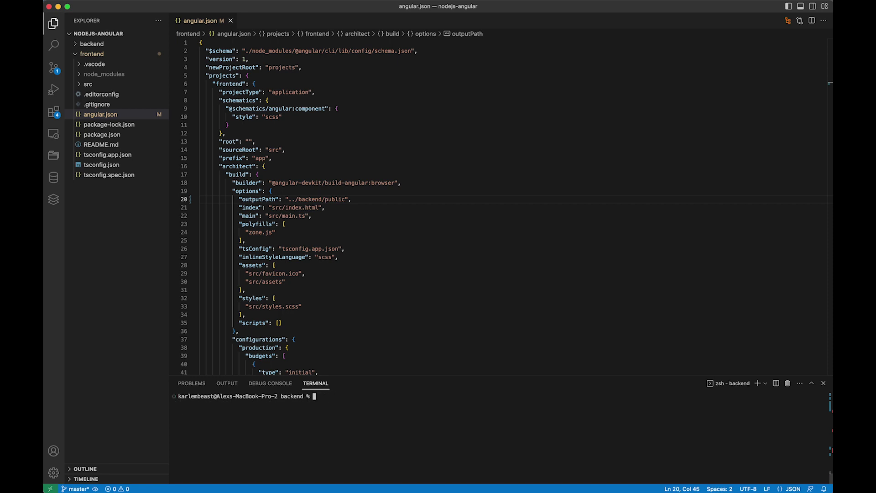
{"action": "type", "text": "npm ini"}
{"action": "type", "text": "t -y"}
{"action": "key", "text": "Return"}
{"action": "type", "text": "clear"}
{"action": "key", "text": "Return"}
Step: Open backend/package.json and install express as the backend dependency
{"action": "left_click", "coordinate": [76, 44]}
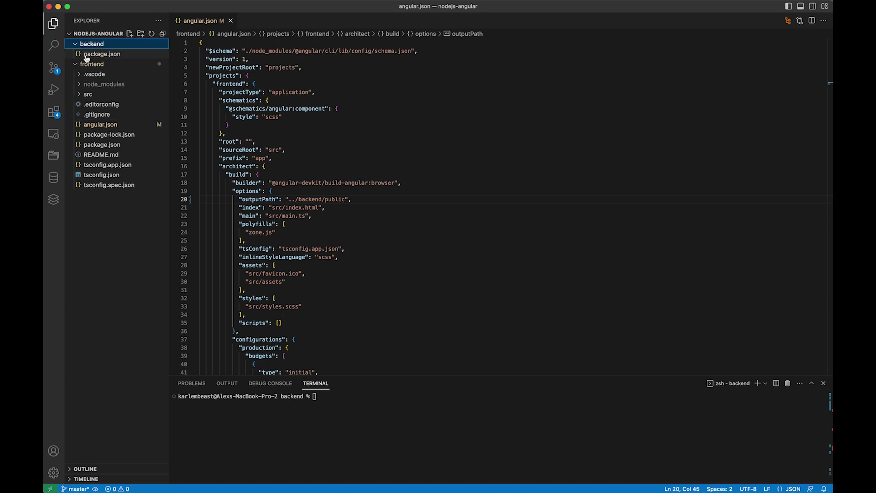
{"action": "left_click", "coordinate": [88, 55]}
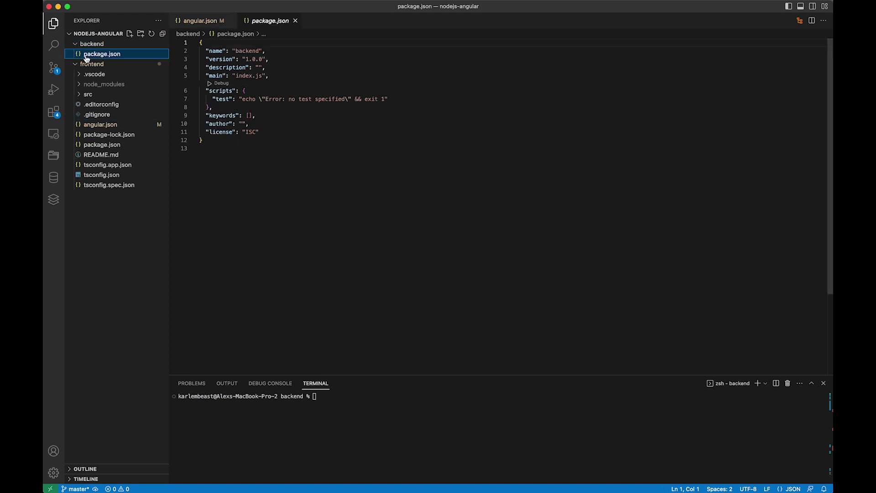
{"action": "left_click", "coordinate": [383, 404]}
{"action": "type", "text": "npm i"}
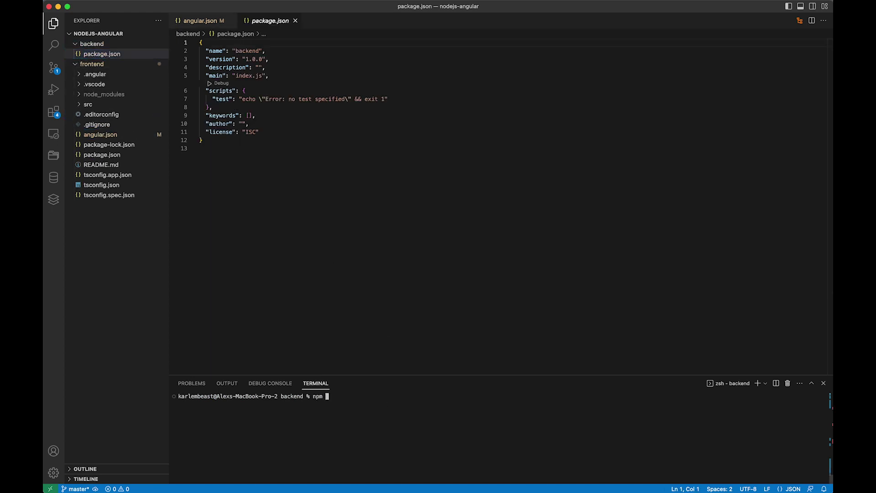
{"action": "type", "text": "nstall express"}
{"action": "key", "text": "Return"}
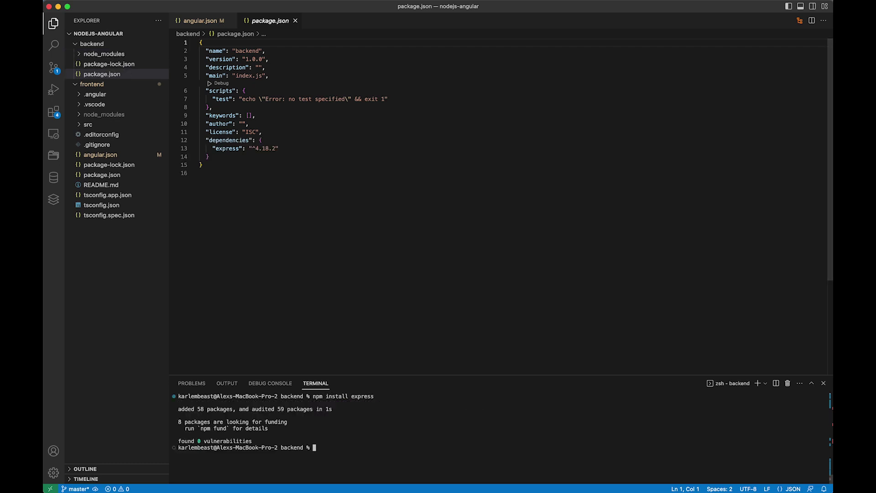
{"action": "left_click", "coordinate": [97, 44]}
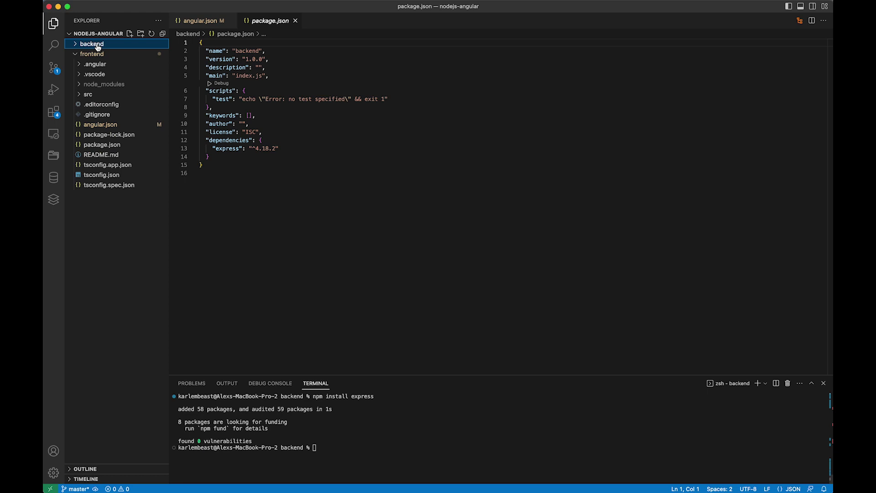
Step: Create a new app.js file inside the backend folder
{"action": "left_click", "coordinate": [129, 34]}
{"action": "type", "text": "app.js"}
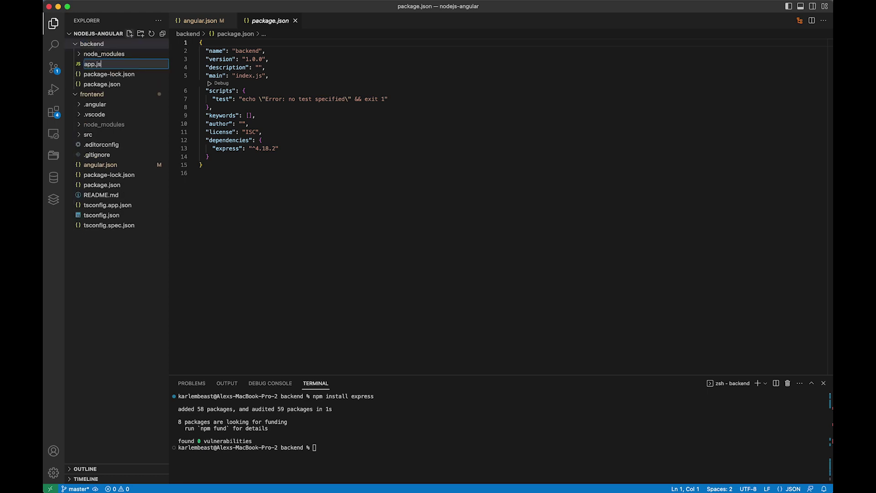
{"action": "key", "text": "Return"}
{"action": "left_click", "coordinate": [442, 444]}
{"action": "key", "text": "super+k"}
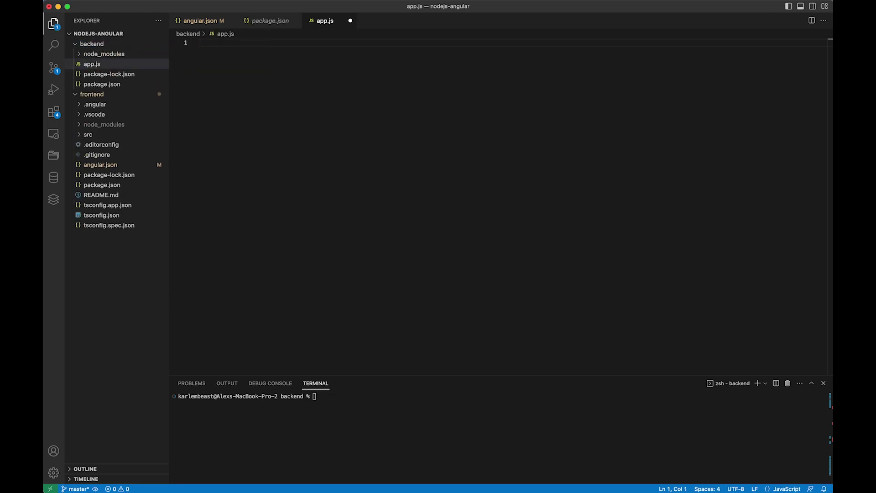
{"action": "type", "text": "const express = require('"}
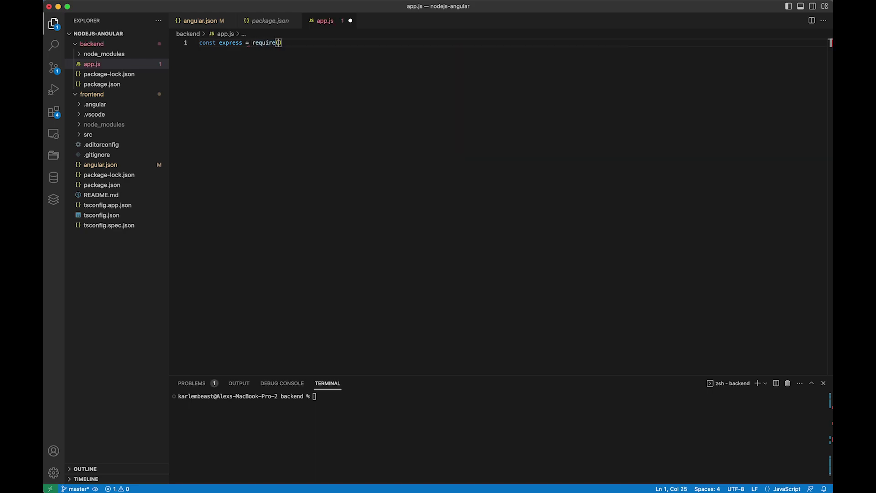
{"action": "type", "text": "exp"}
Step: In app.js, require express and path, create the app, set PORT 4000, and serve public statically
{"action": "key", "text": "Tab"}
{"action": "type", "text": "');"}
{"action": "key", "text": "Return"}
{"action": "type", "text": "const path "}
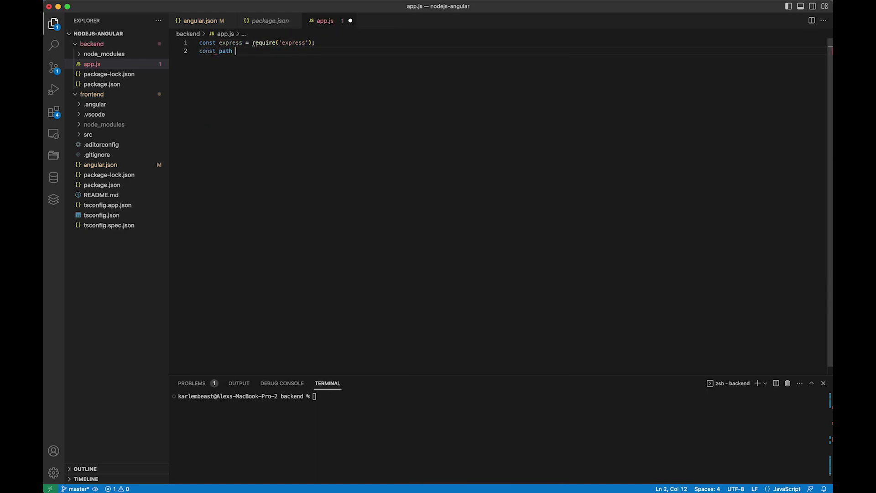
{"action": "type", "text": "= require('path"}
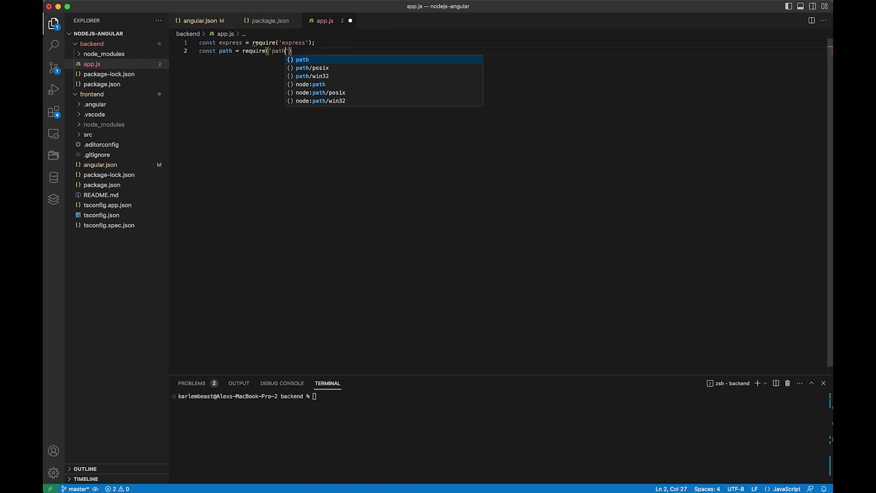
{"action": "key", "text": "Tab"}
{"action": "type", "text": "');"}
{"action": "key", "text": "Return"}
{"action": "type", "text": "const app = express"}
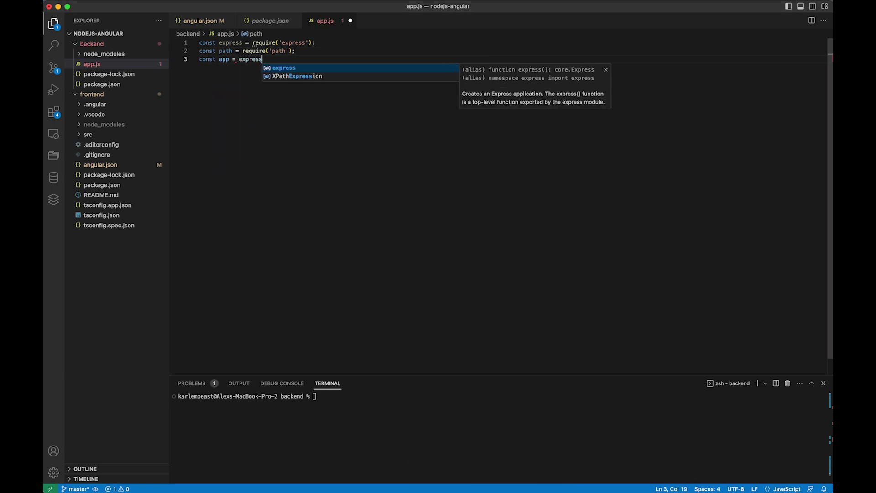
{"action": "type", "text": "();"}
{"action": "key", "text": "Return"}
{"action": "key", "text": "Return"}
{"action": "type", "text": "const POR"}
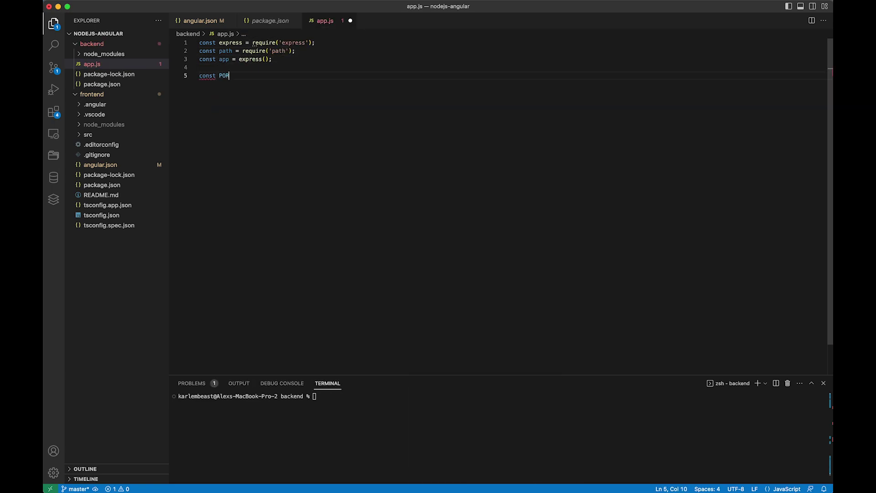
{"action": "type", "text": "T = process"}
{"action": "type", "text": ".env.PORT ||"}
{"action": "type", "text": " 4000;"}
{"action": "key", "text": "Return"}
{"action": "key", "text": "Return"}
{"action": "type", "text": "app.use("}
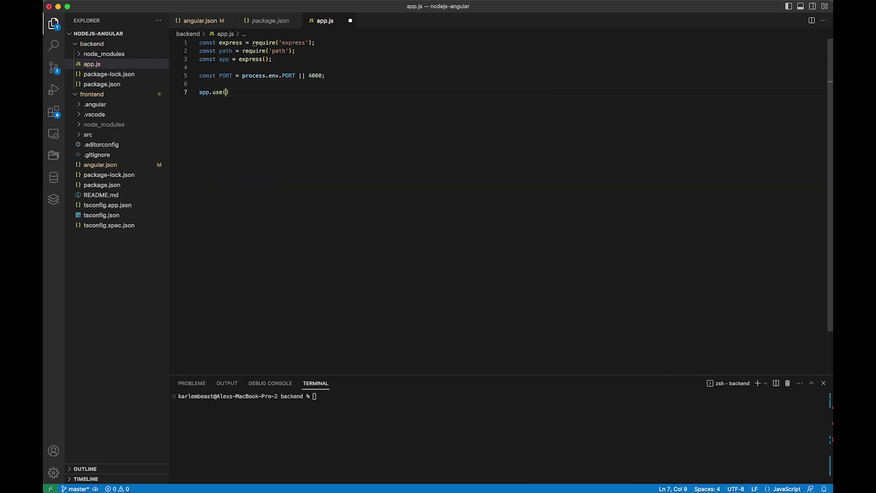
{"action": "type", "text": "express.static"}
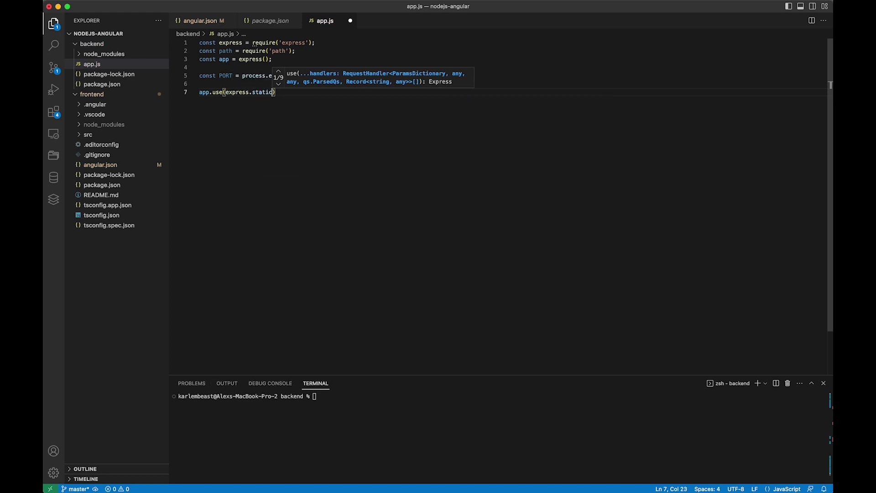
{"action": "type", "text": "(path.j"}
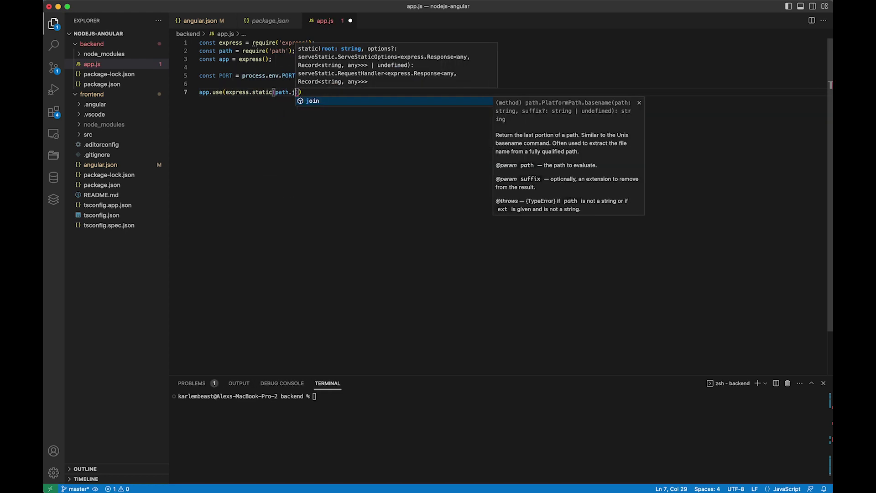
{"action": "type", "text": "oin(_"}
{"action": "key", "text": "Return"}
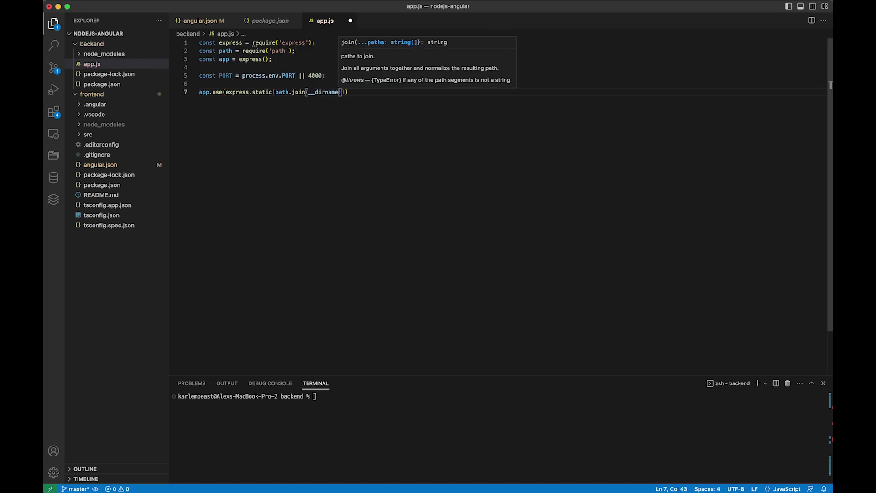
{"action": "type", "text": ", 'public')));"}
{"action": "key", "text": "Return"}
{"action": "type", "text": "app."}
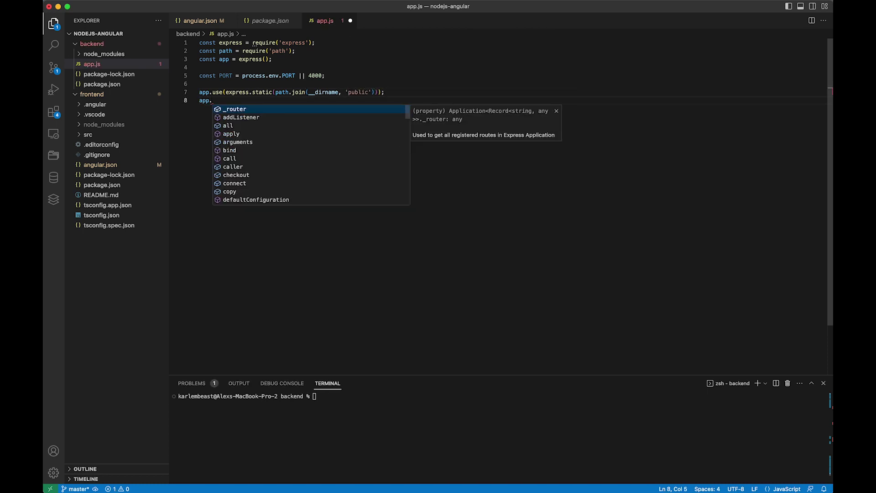
{"action": "type", "text": "get('*', (r"}
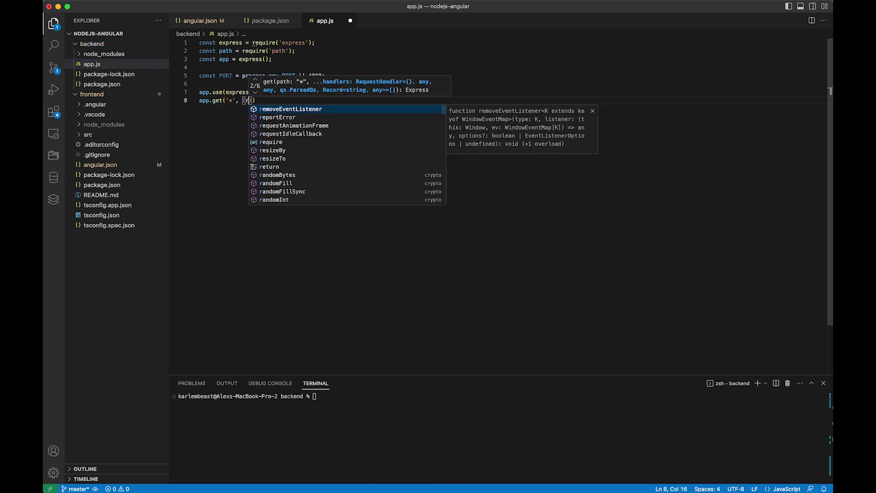
{"action": "type", "text": "eq, res) => {"}
Step: Write an app.get('*') handler that sends path.join(__dirname, 'public', 'index.html')
{"action": "key", "text": "Return"}
{"action": "type", "text": "res.sendFile(path/"}
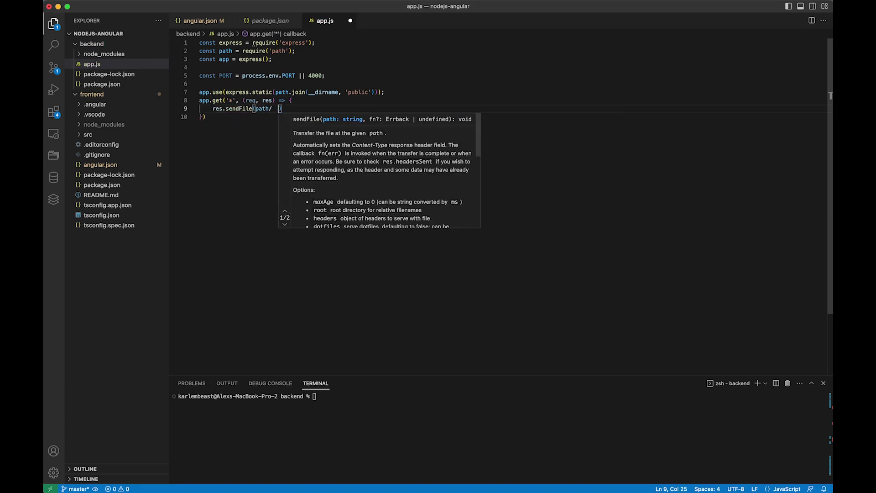
{"action": "type", "text": "join("}
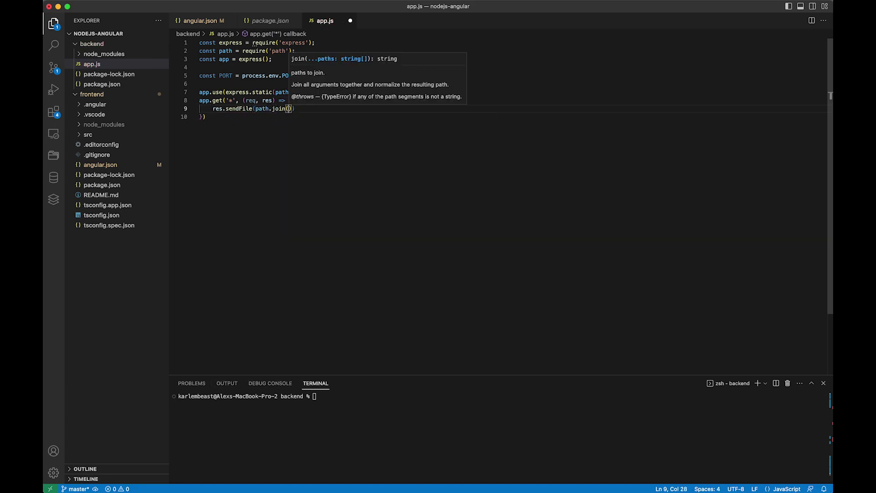
{"action": "type", "text": "__dirname, 'pu"}
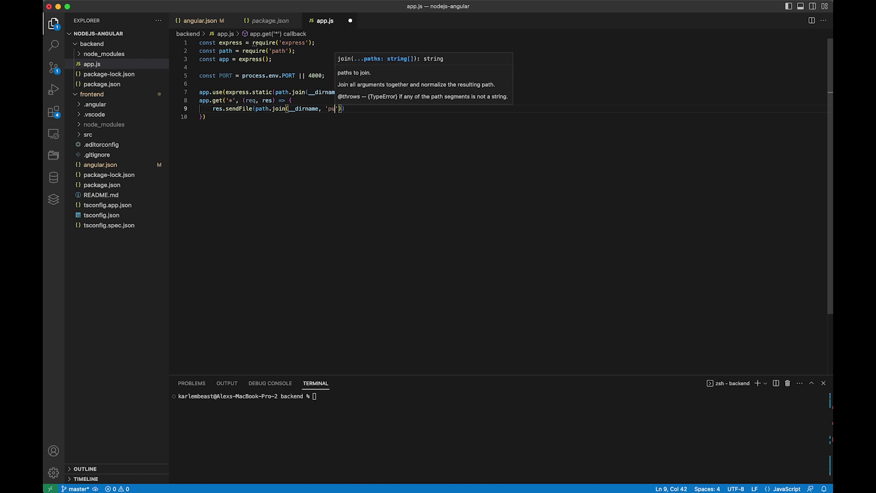
{"action": "type", "text": "blic', 'index."}
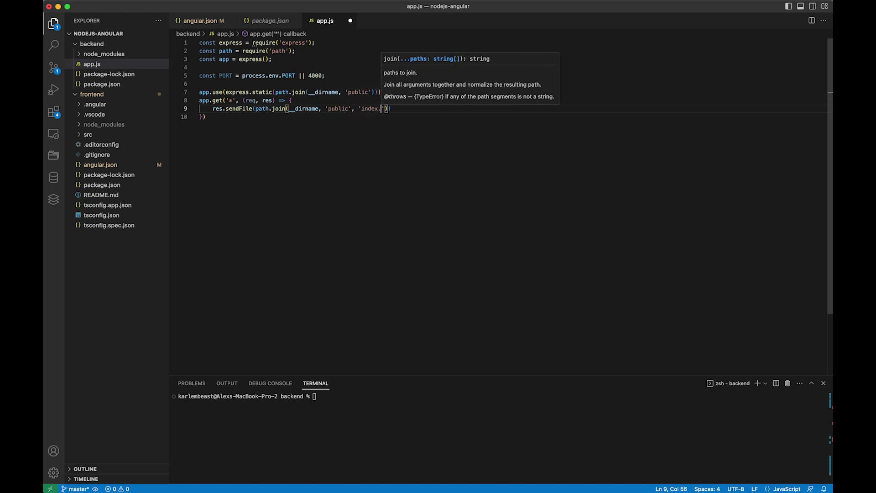
{"action": "type", "text": "html"}
{"action": "key", "text": "End"}
{"action": "type", "text": ";"}
{"action": "key", "text": "Down"}
{"action": "type", "text": ";"}
{"action": "key", "text": "Return"}
{"action": "key", "text": "Return"}
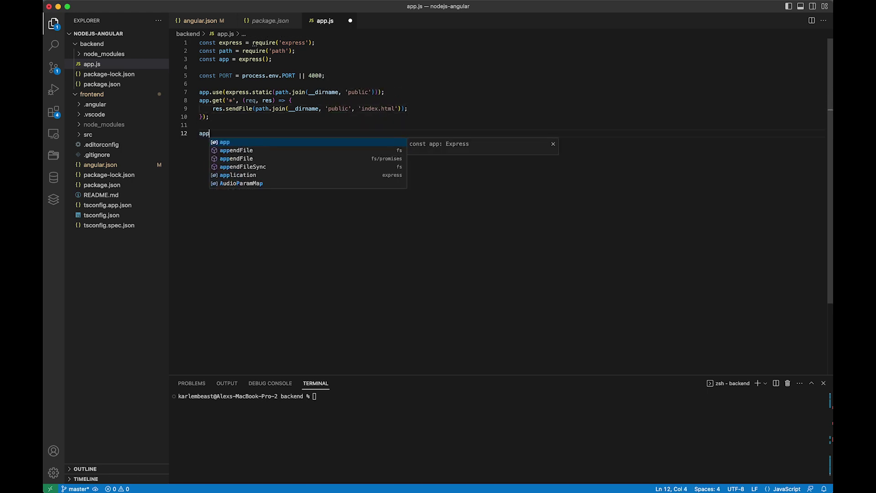
{"action": "type", "text": ".listen(P"}
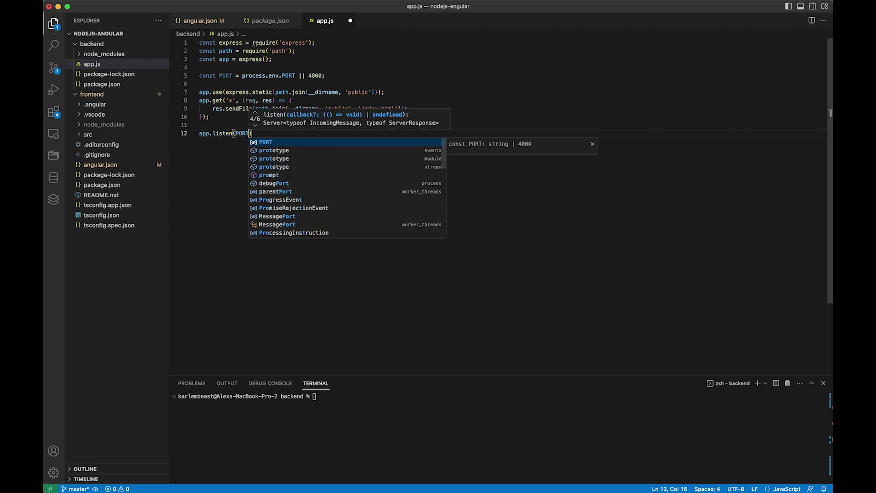
{"action": "type", "text": "ORT, () => {"}
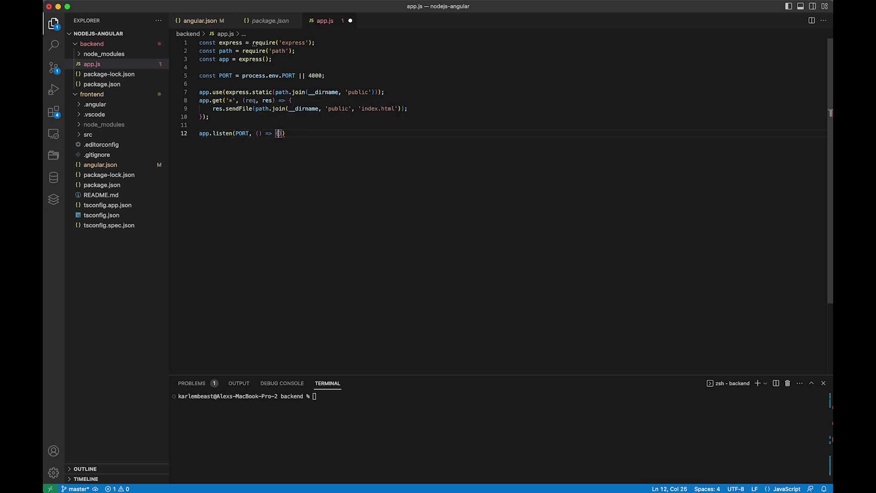
{"action": "key", "text": "Return"}
{"action": "type", "text": "console.log(`"}
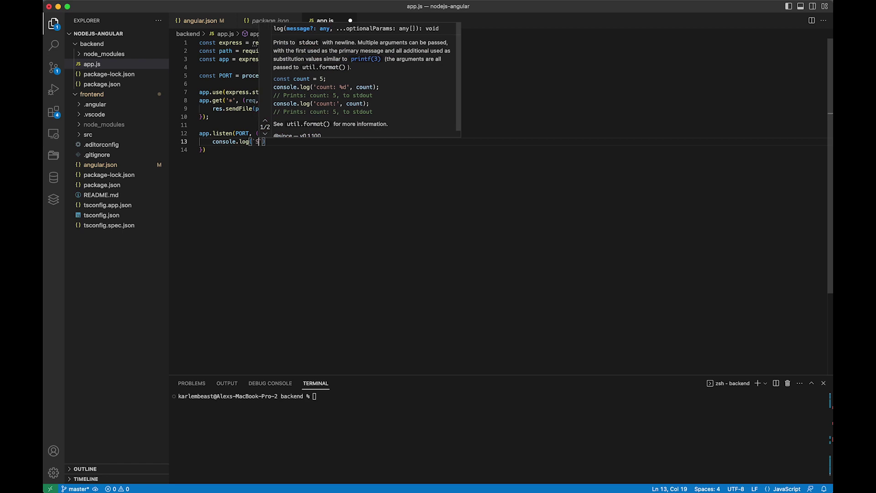
{"action": "type", "text": "Server running on htt"}
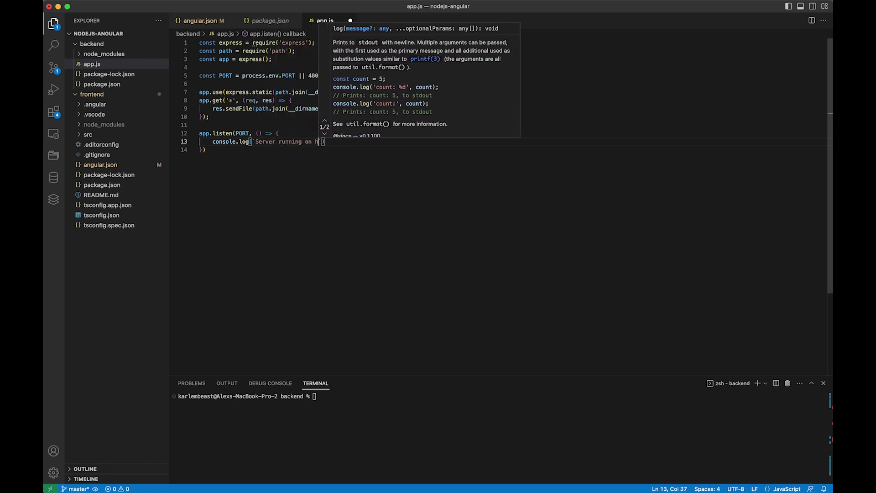
{"action": "type", "text": "p://localhost:${"}
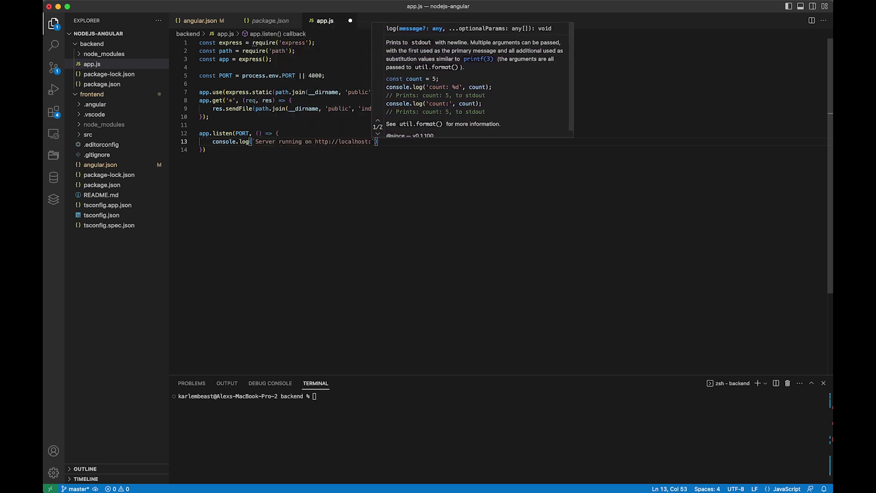
{"action": "type", "text": "PORT"}
{"action": "key", "text": "End"}
{"action": "type", "text": ";"}
{"action": "key", "text": "Down"}
{"action": "type", "text": ";"}
{"action": "key", "text": "super+s"}
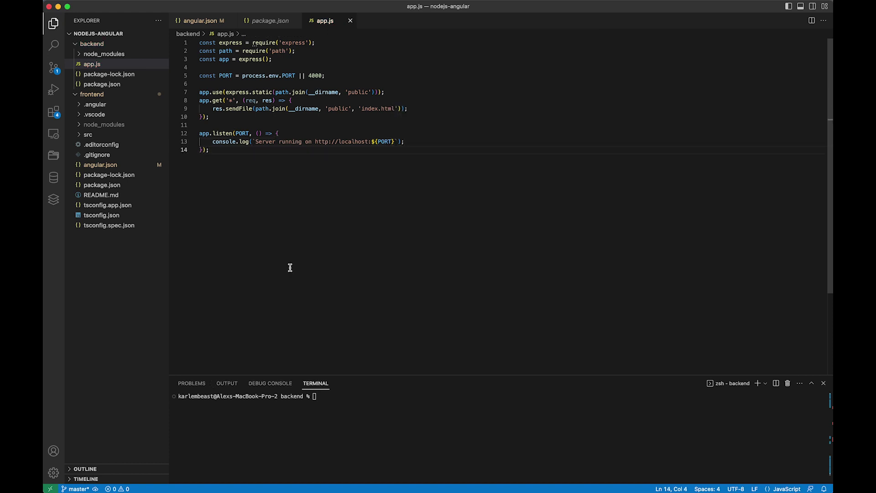
{"action": "left_click", "coordinate": [336, 399]}
{"action": "type", "text": "cd ../"}
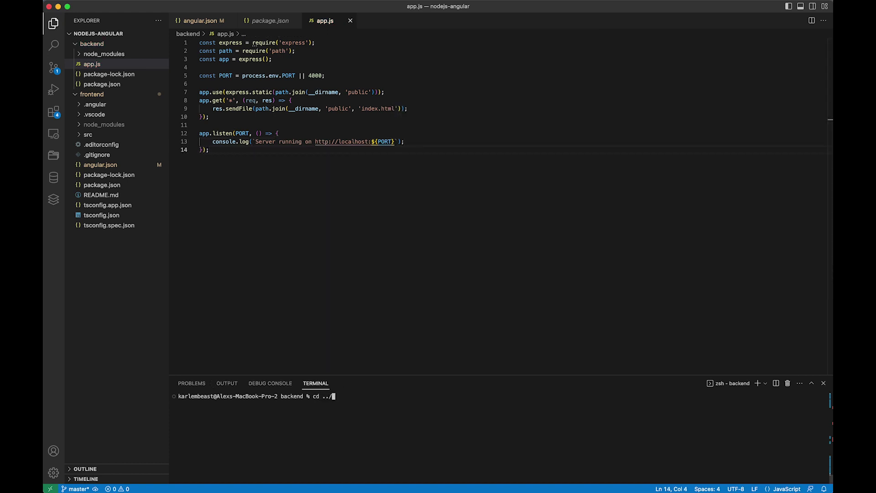
{"action": "type", "text": "frontend/"}
Step: From the frontend folder, clear the terminal and run ng build
{"action": "key", "text": "Return"}
{"action": "key", "text": "ctrl+l"}
{"action": "type", "text": "ng bu"}
{"action": "type", "text": "ild"}
{"action": "key", "text": "Return"}
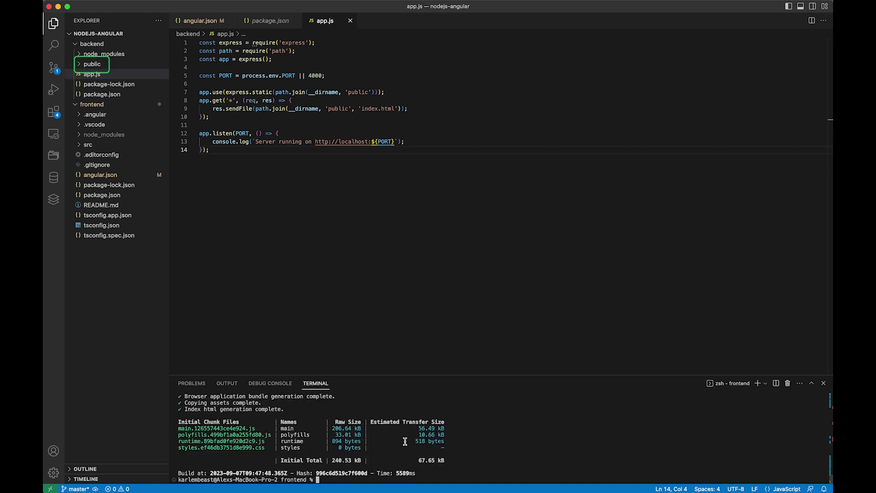
{"action": "type", "text": "cd ../bac"}
{"action": "type", "text": "kend/"}
Step: Start the server with node app.js from backend and open the localhost:4000 link
{"action": "key", "text": "Return"}
{"action": "type", "text": "clear"}
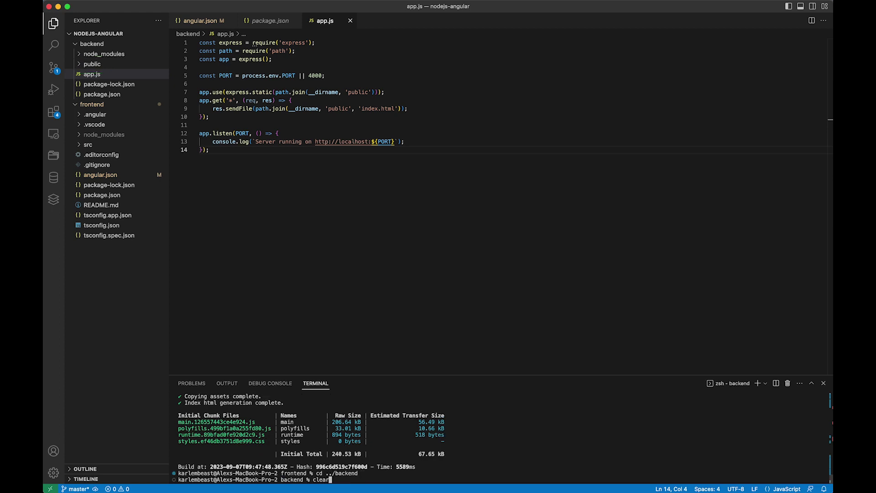
{"action": "key", "text": "Return"}
{"action": "type", "text": "node app"}
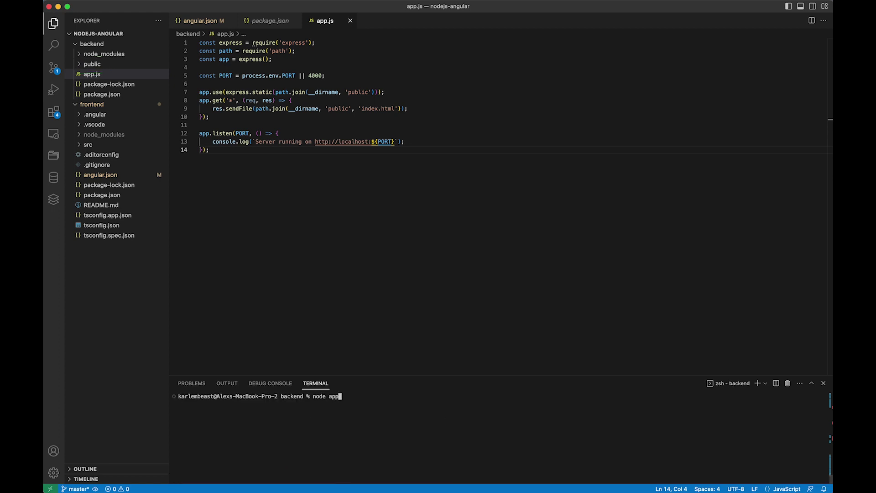
{"action": "type", "text": ".js"}
{"action": "key", "text": "Return"}
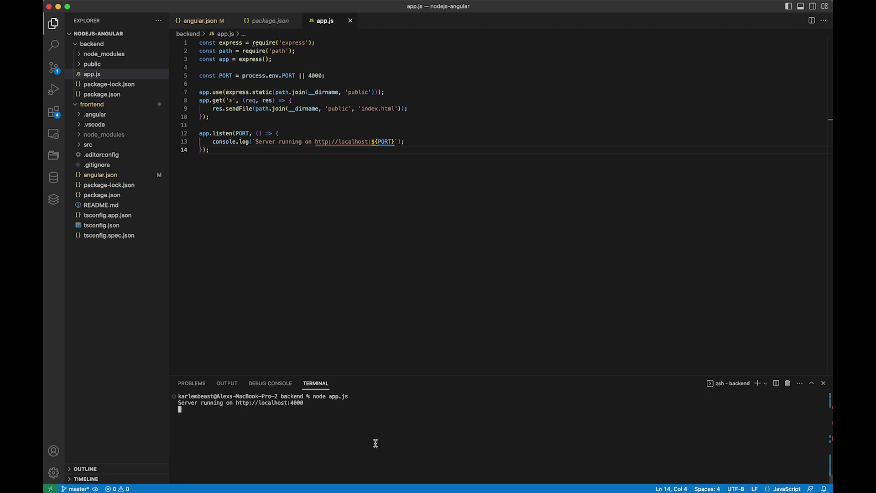
{"action": "left_click", "coordinate": [286, 404], "text": "super"}
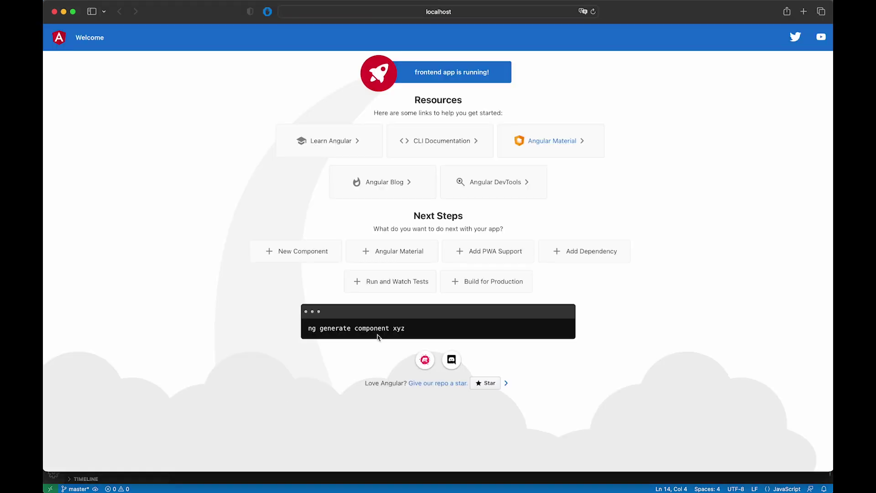